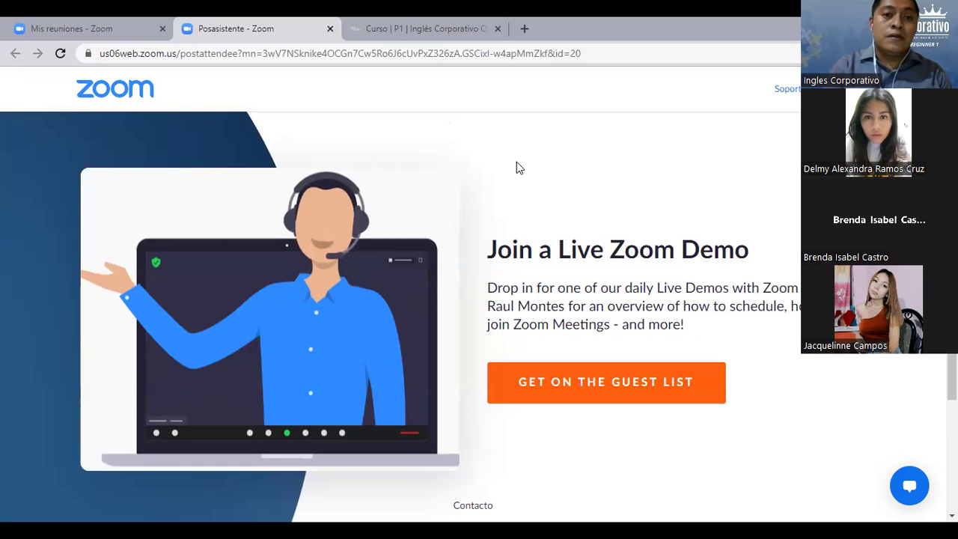
- Switch to the Inglés Principiante Módulo 1 course and open the "It's nice to meet you." lesson in Section 1
left_click(404, 20)
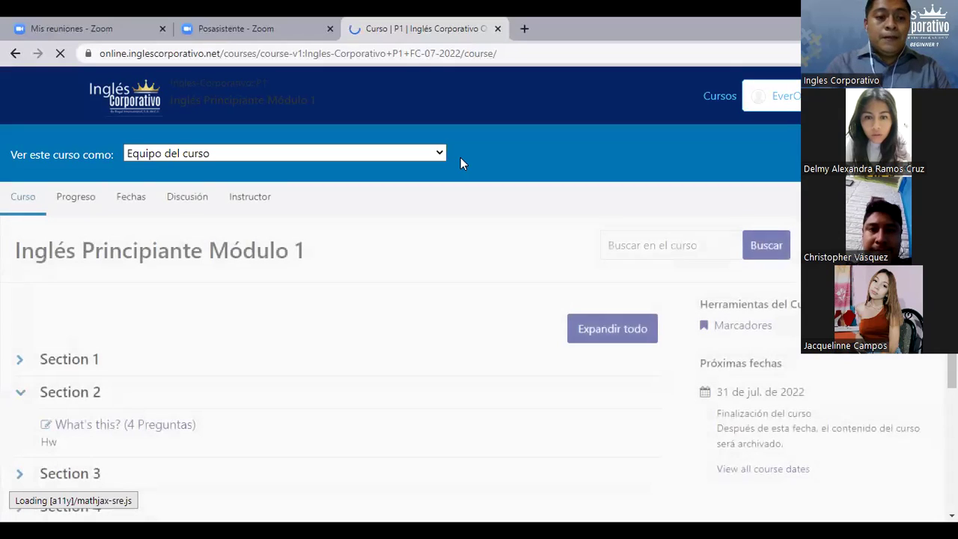
left_click(78, 366)
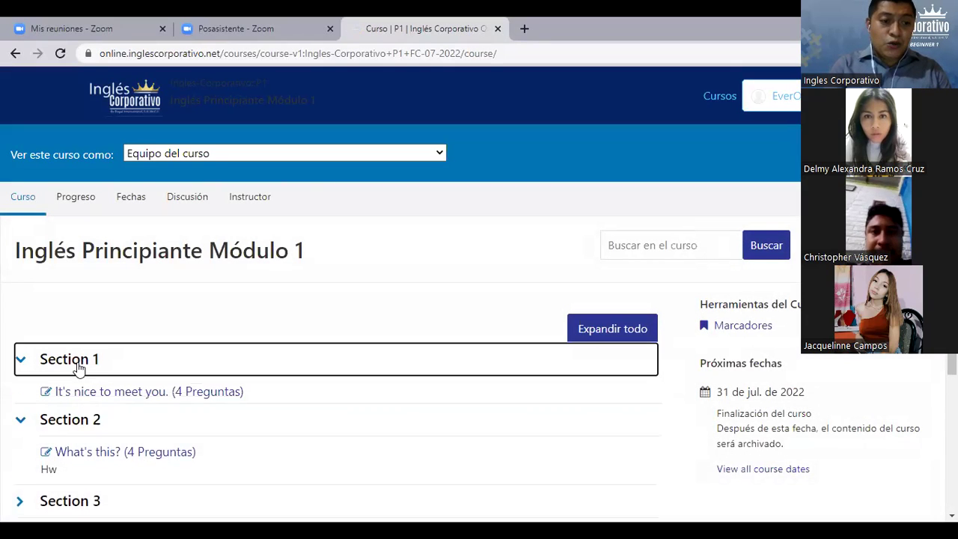
left_click(128, 397)
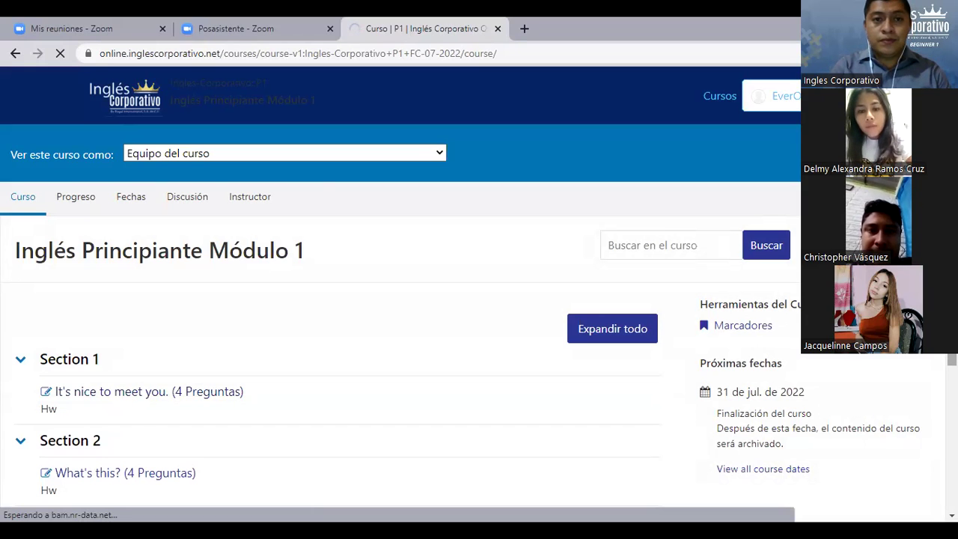
scroll(404, 300, "down", 1)
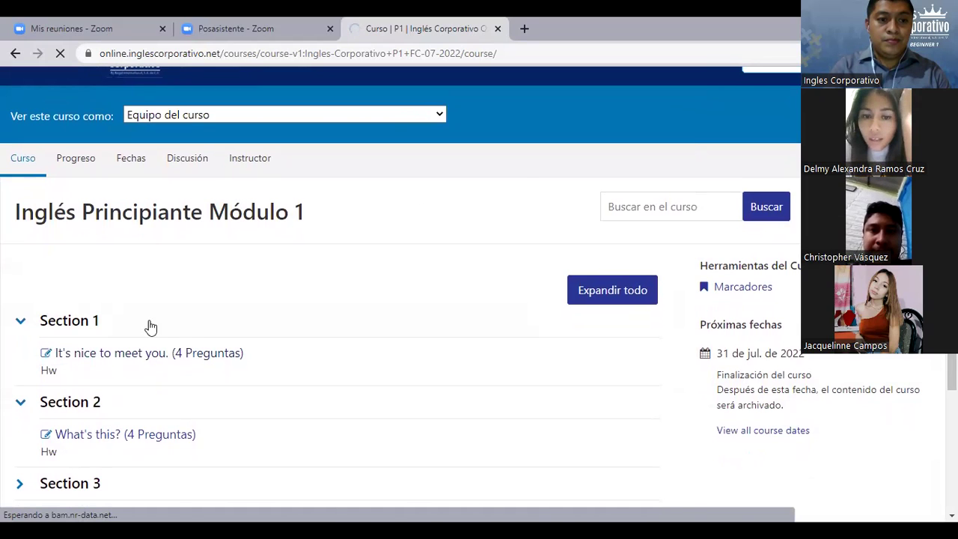
left_click(153, 357)
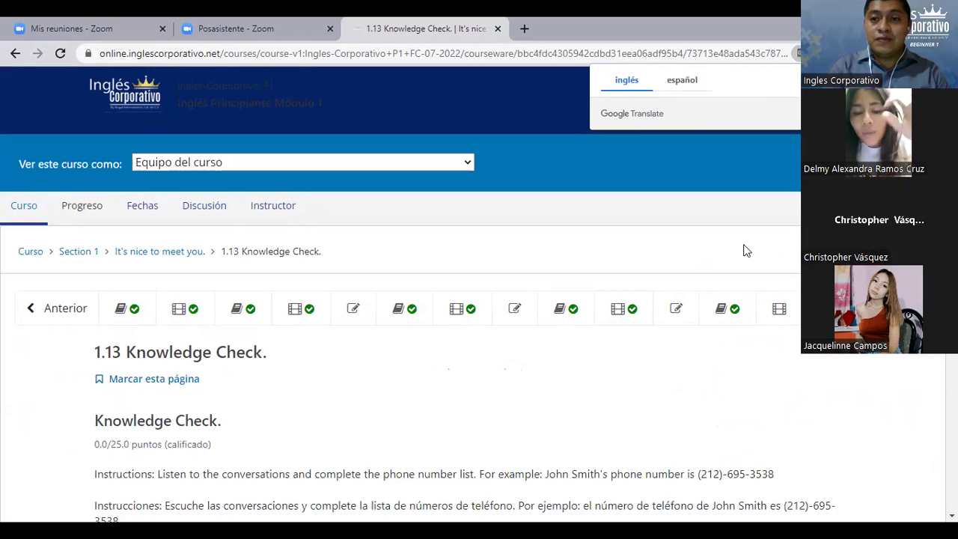
- Look over the instructions, audio player and phone number questions of the 1.13 Knowledge Check
scroll(743, 251, "down", 2)
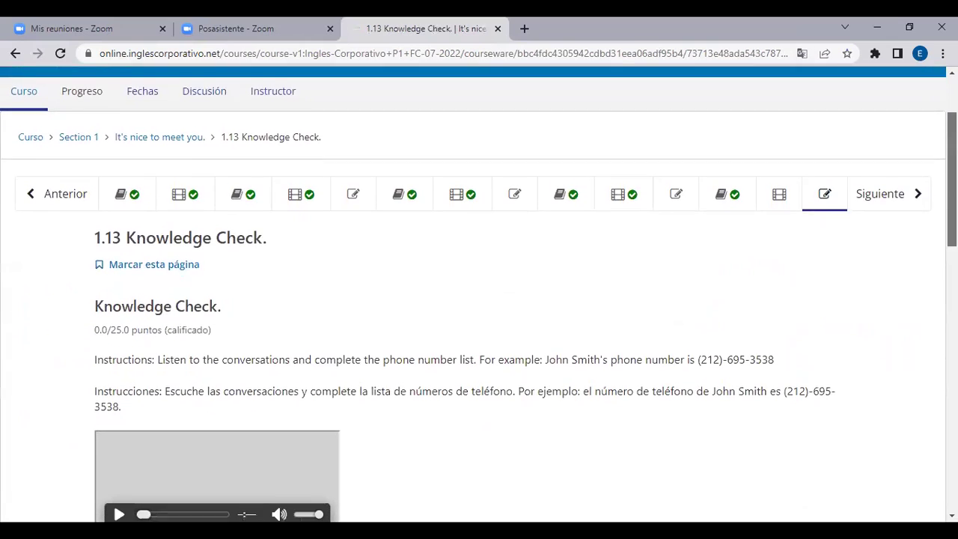
scroll(480, 300, "down", 5)
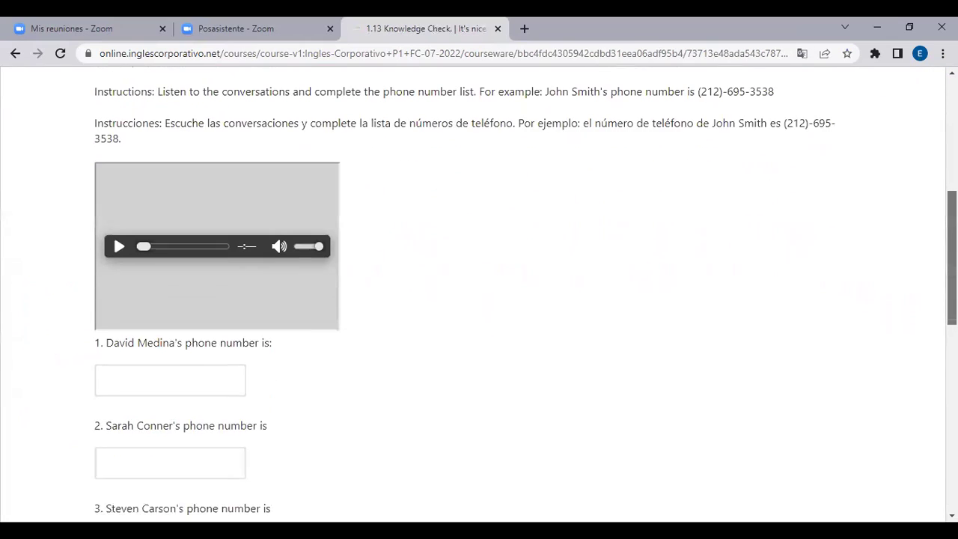
scroll(479, 299, "up", 2)
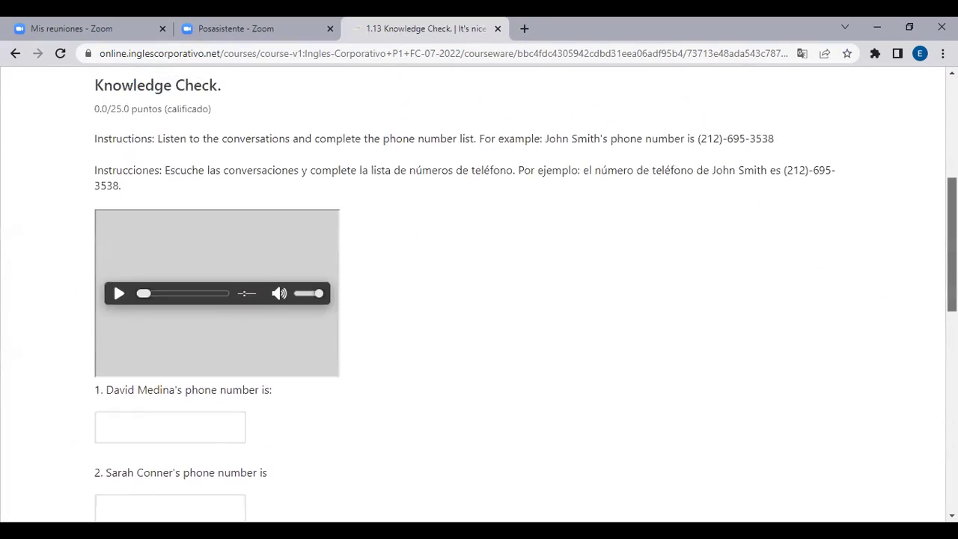
scroll(479, 300, "up", 3)
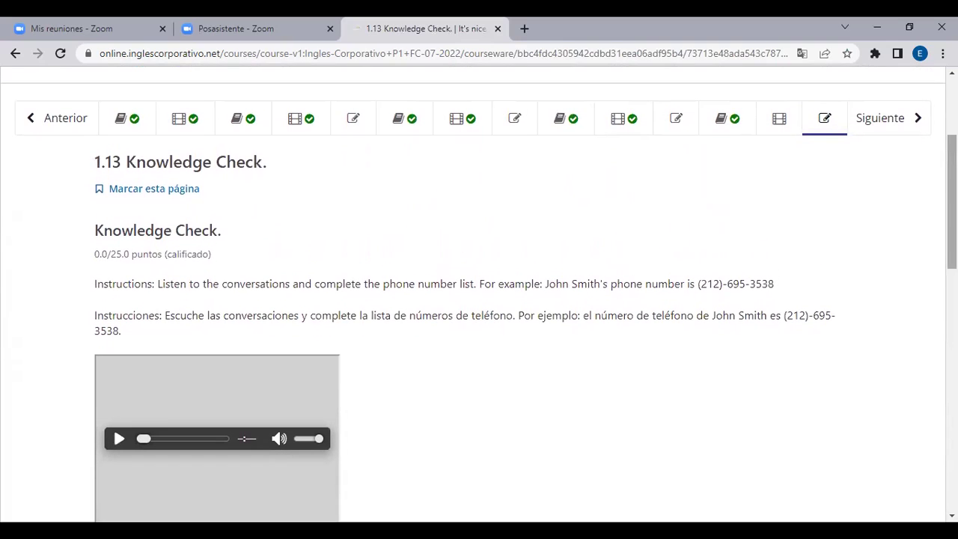
- Open the 1.7 Knowledge Check on spelling names and look through its five conversation questions
left_click(519, 120)
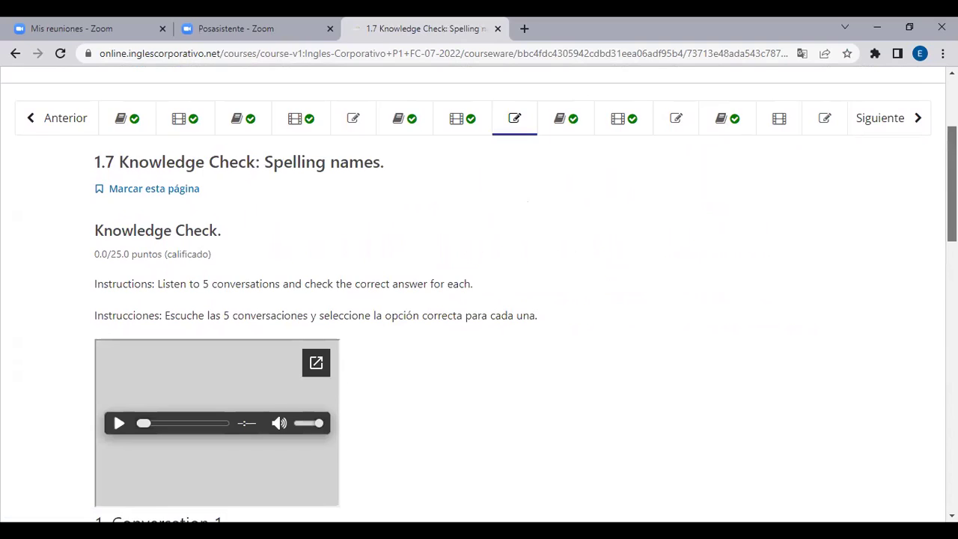
scroll(479, 300, "down", 7)
scroll(479, 299, "down", 4)
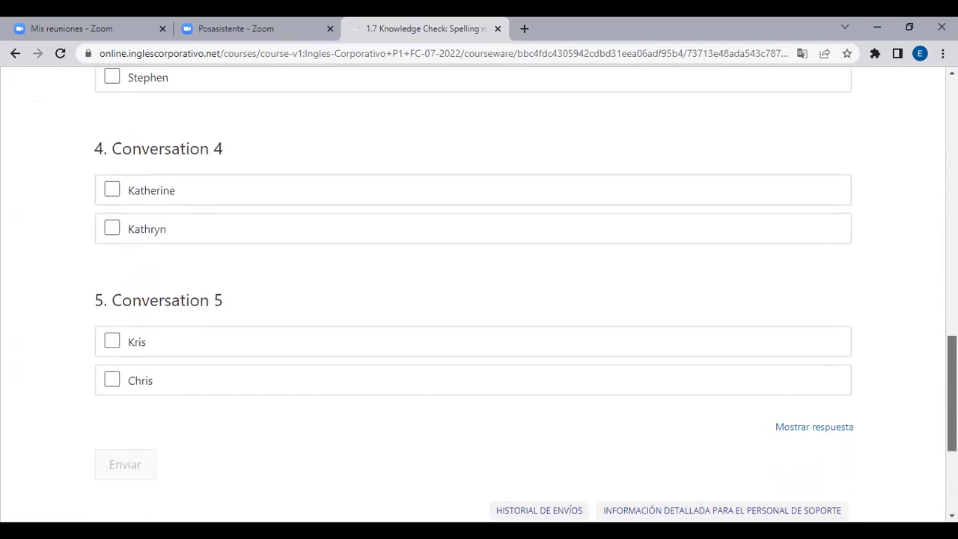
scroll(479, 299, "up", 10)
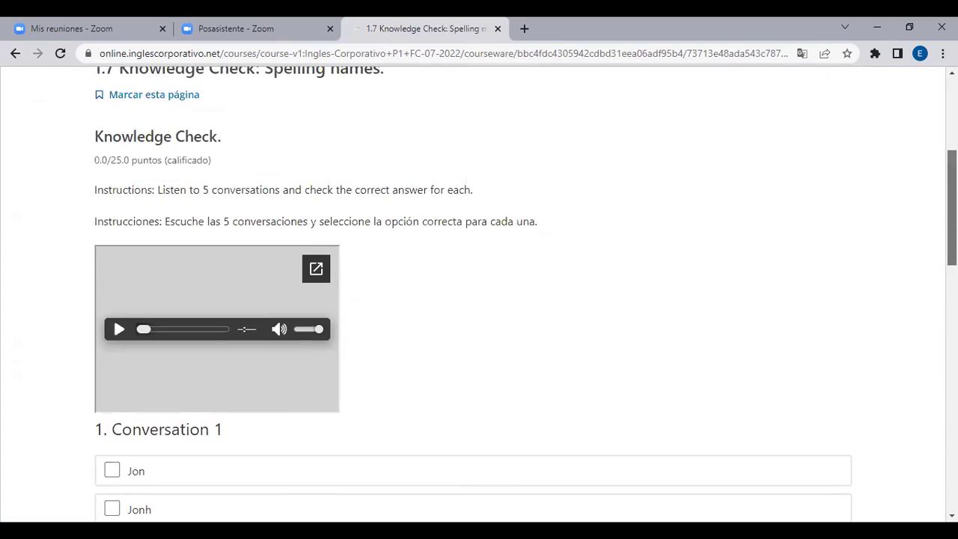
scroll(479, 299, "up", 2)
- Open the 1.10 Knowledge Check and fill the first three blanks with "I am", "is" and "is"
left_click(676, 172)
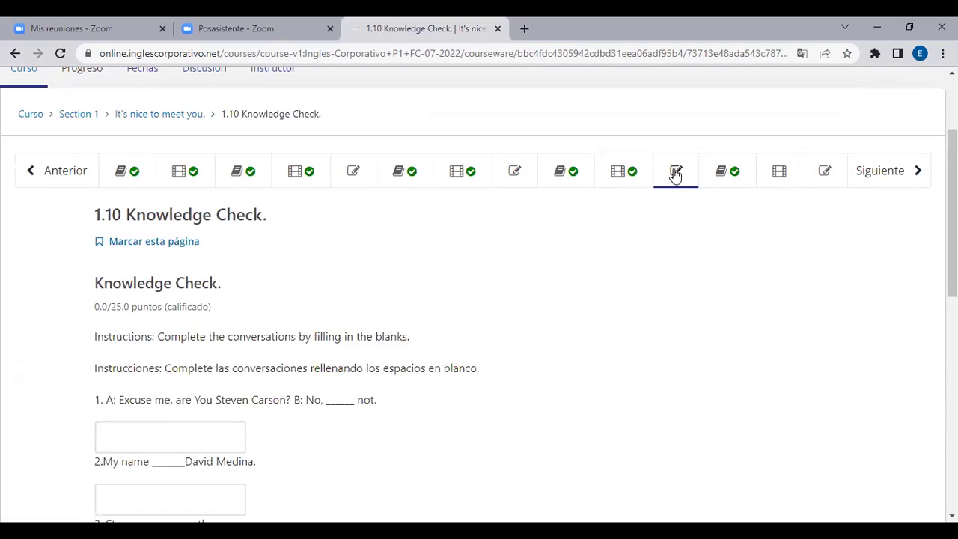
scroll(676, 174, "down", 2)
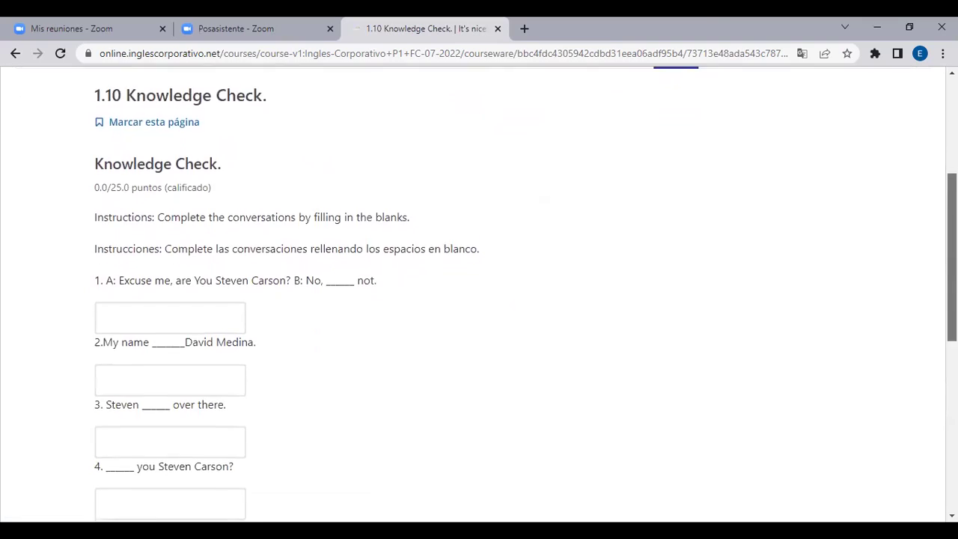
scroll(479, 300, "down", 2)
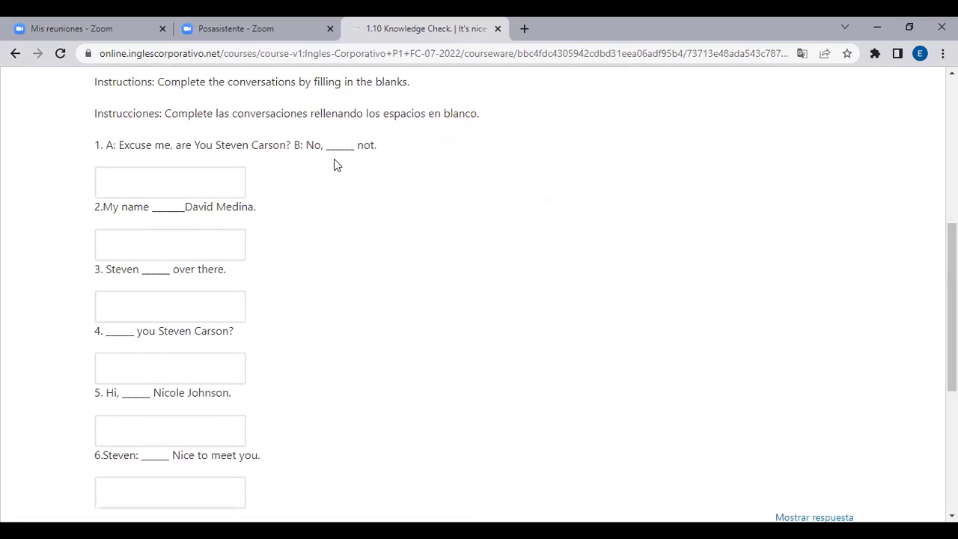
left_click(192, 181)
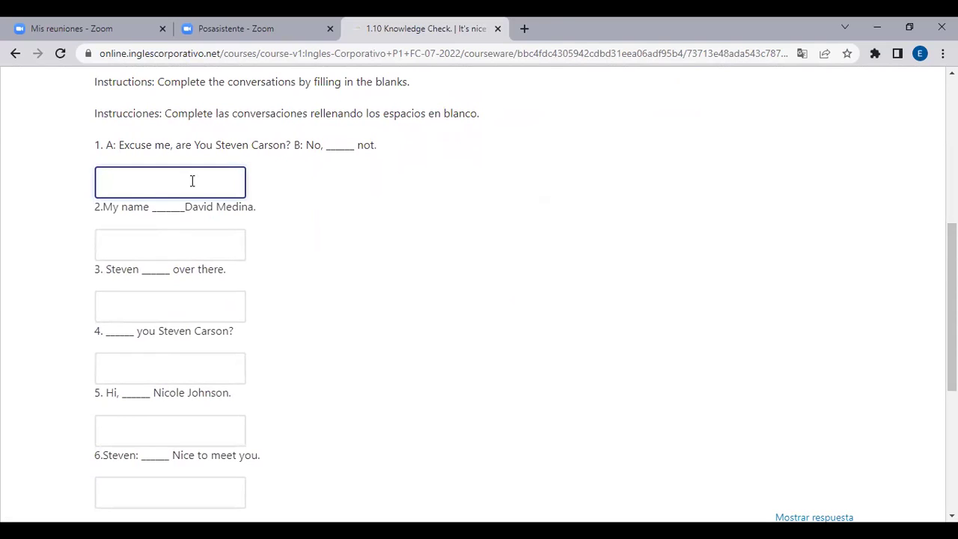
type("I am")
left_click(161, 239)
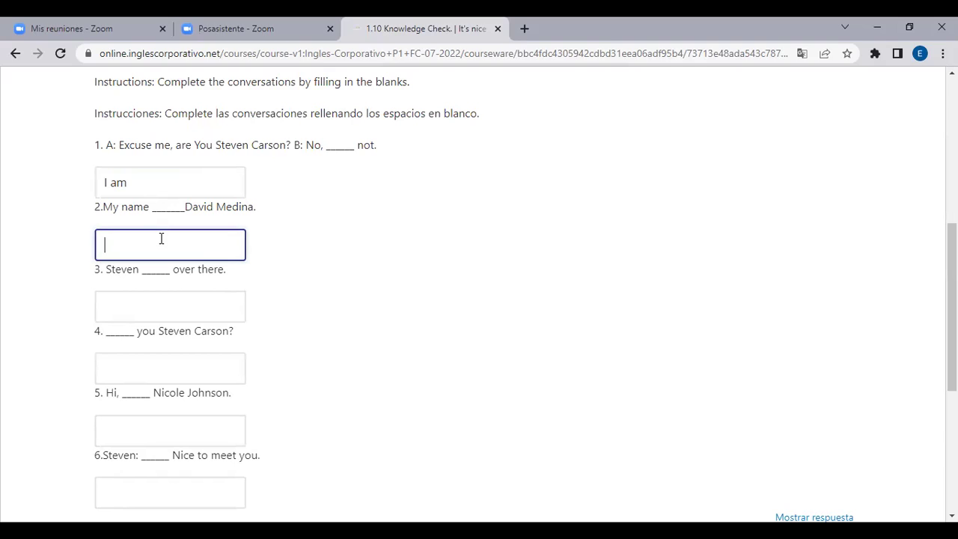
type("is")
left_click(149, 307)
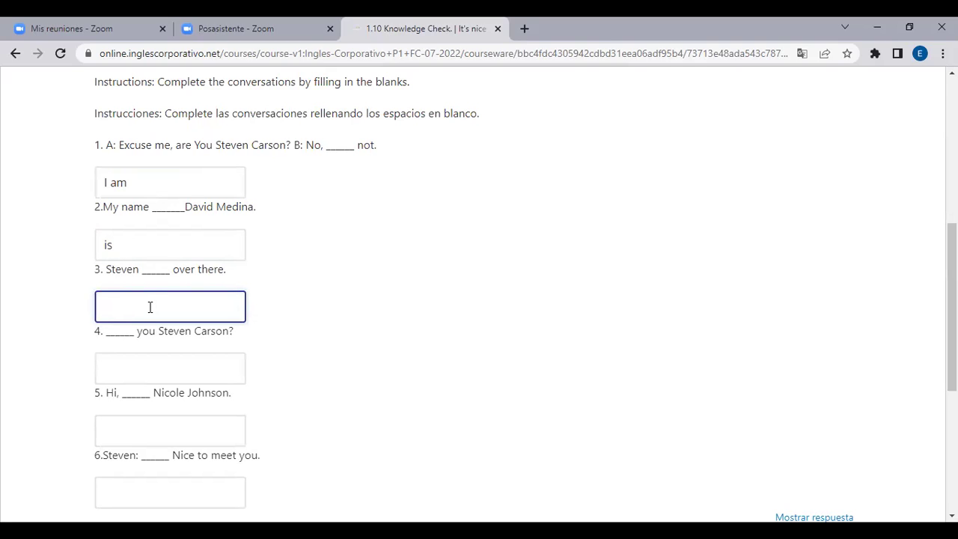
type("is")
- Fill blanks 4 to 6 with "Are", "I am" and "It's", and submit the answers
left_click(167, 374)
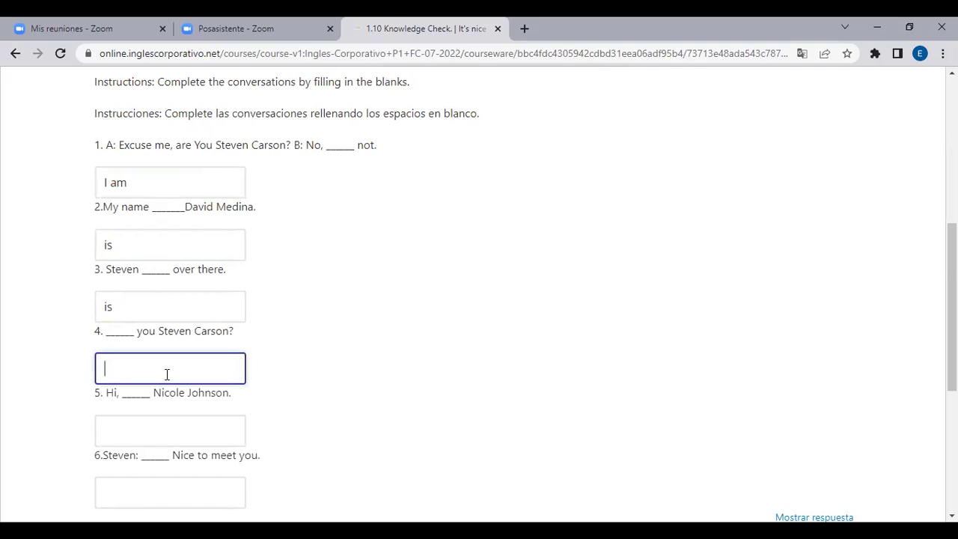
type("Are")
left_click(181, 427)
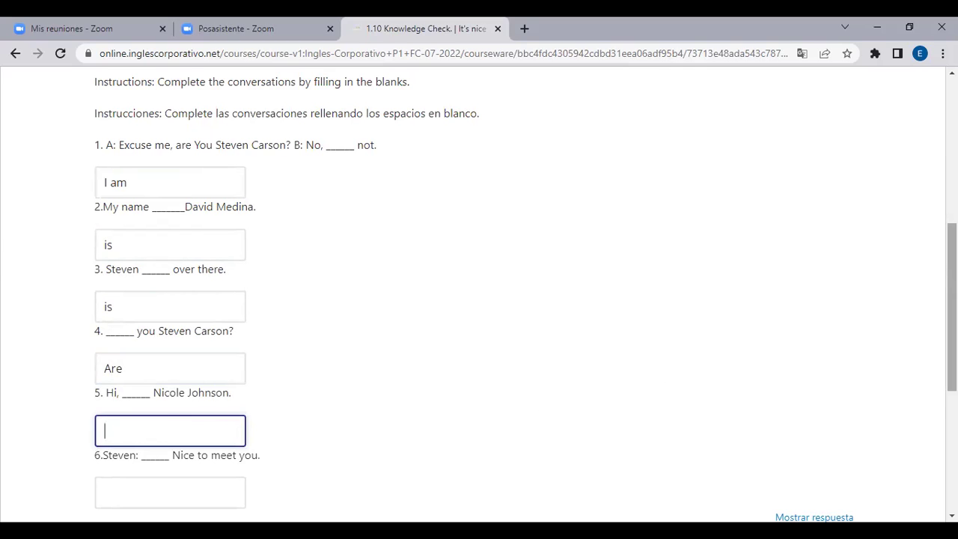
scroll(748, 281, "down", 2)
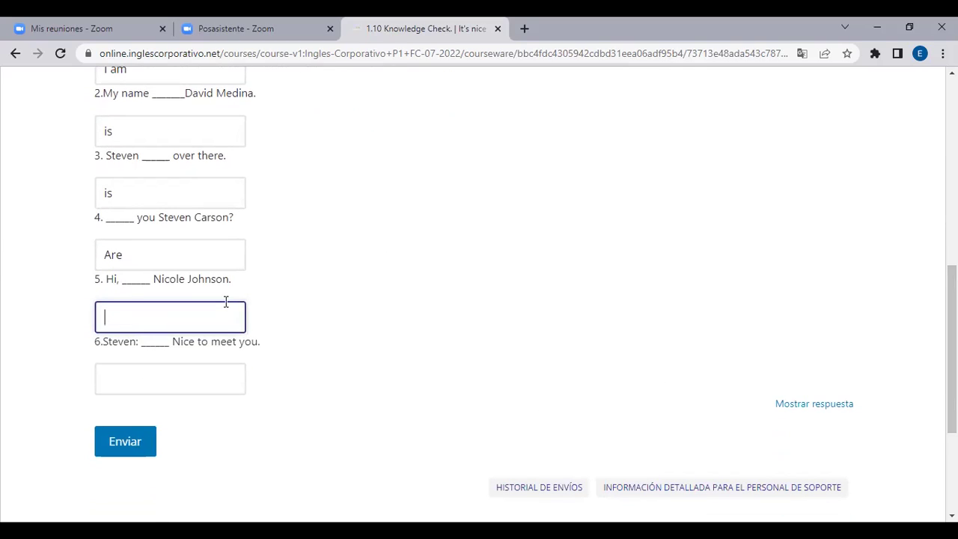
type("I am")
left_click(213, 364)
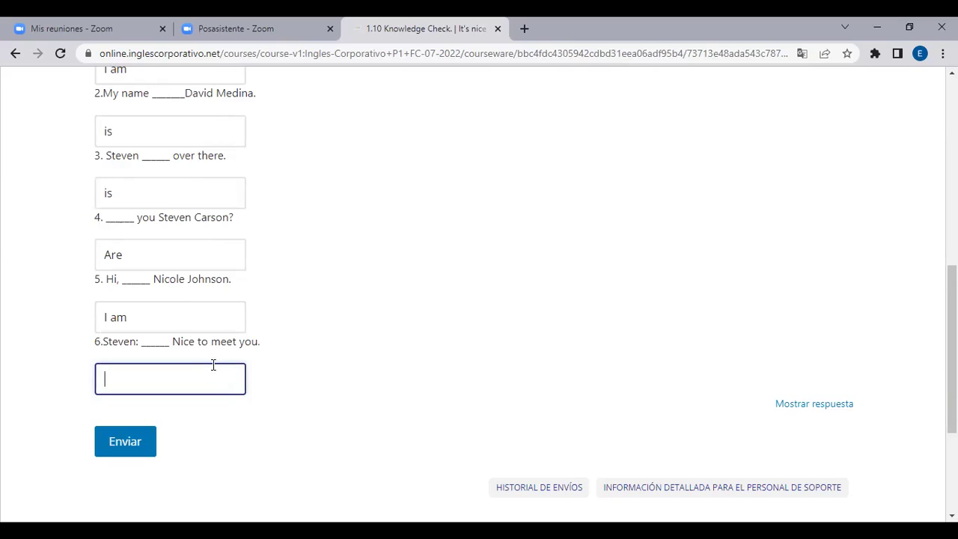
type("It's")
left_click(136, 443)
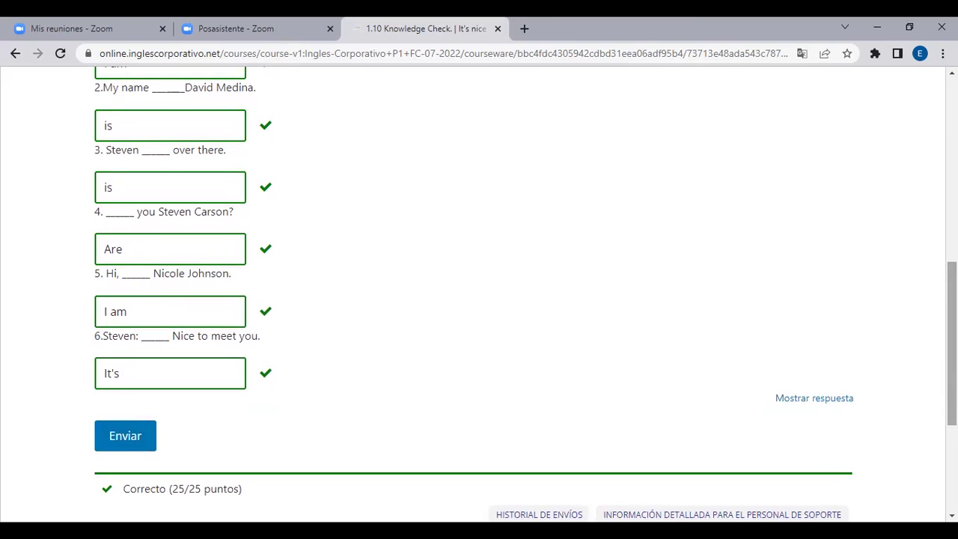
- Review the grading marks on the submitted answers of the 1.10 Knowledge Check
scroll(524, 292, "down", 1)
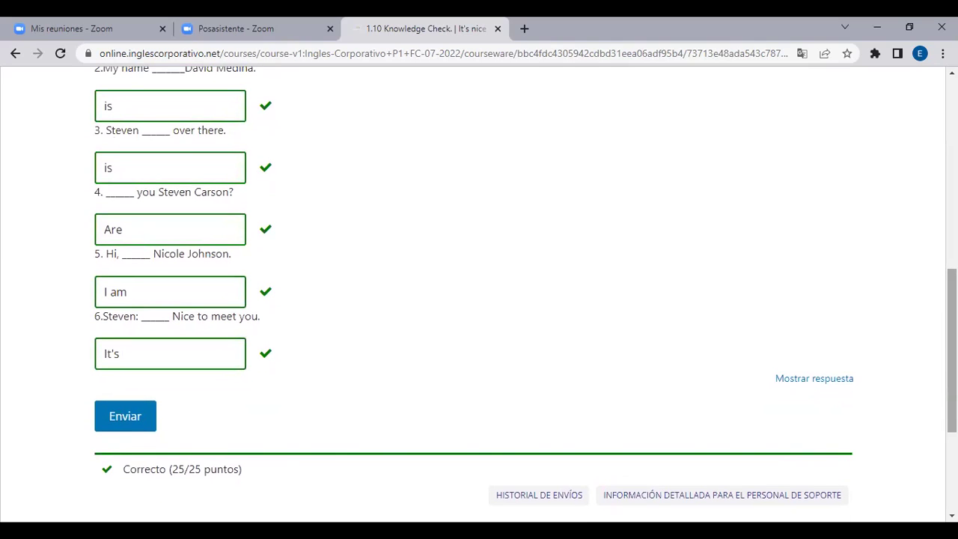
scroll(524, 292, "up", 3)
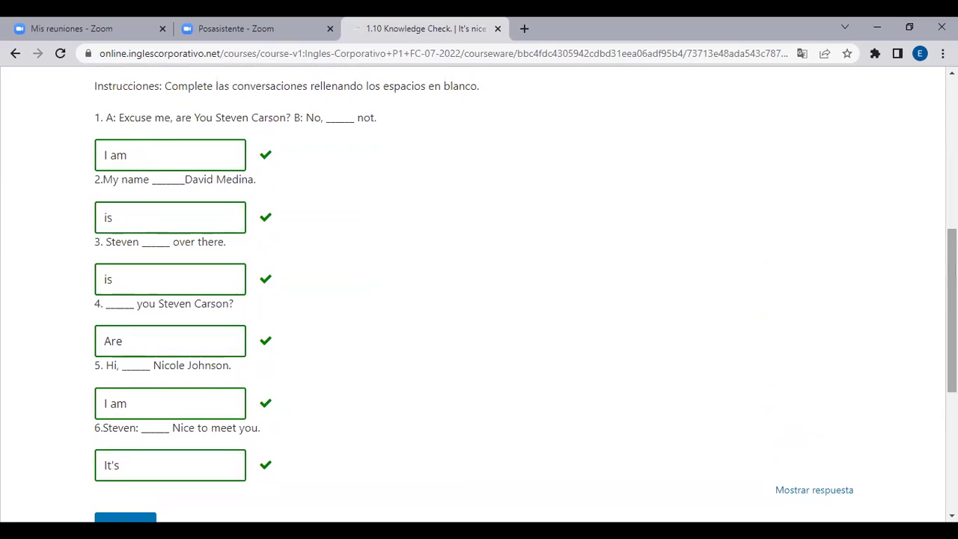
scroll(524, 292, "down", 1)
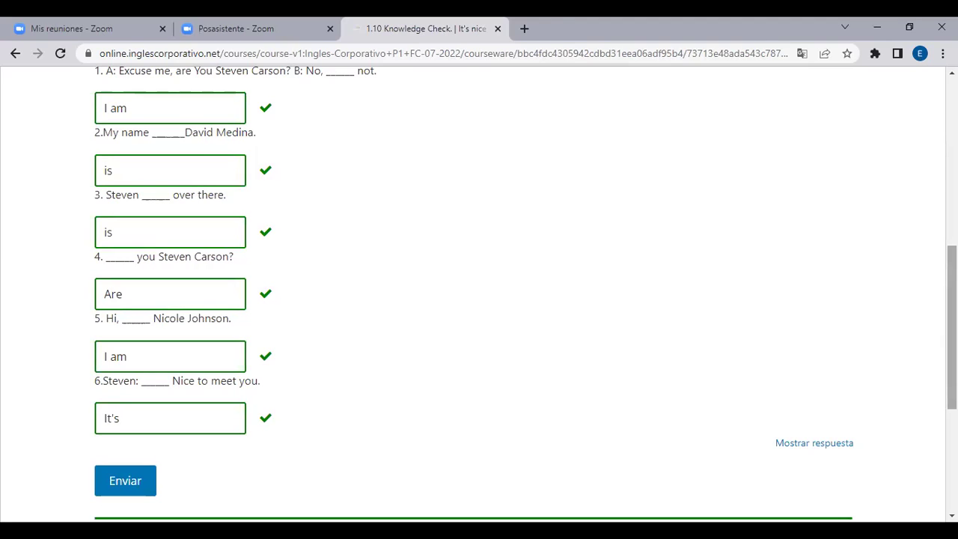
scroll(374, 246, "up", 5)
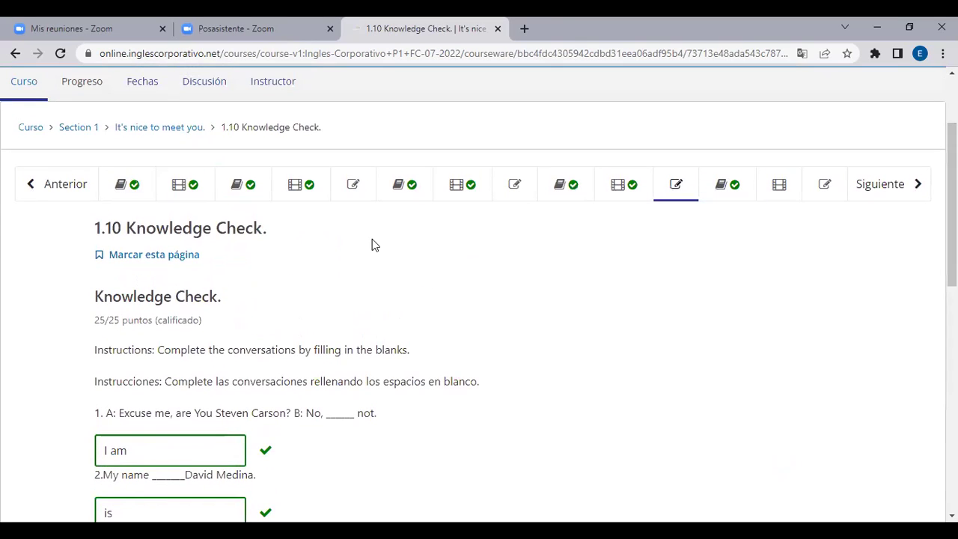
- Return to the course outline, expand Section 2 and open its "What's this?" lesson
left_click(30, 129)
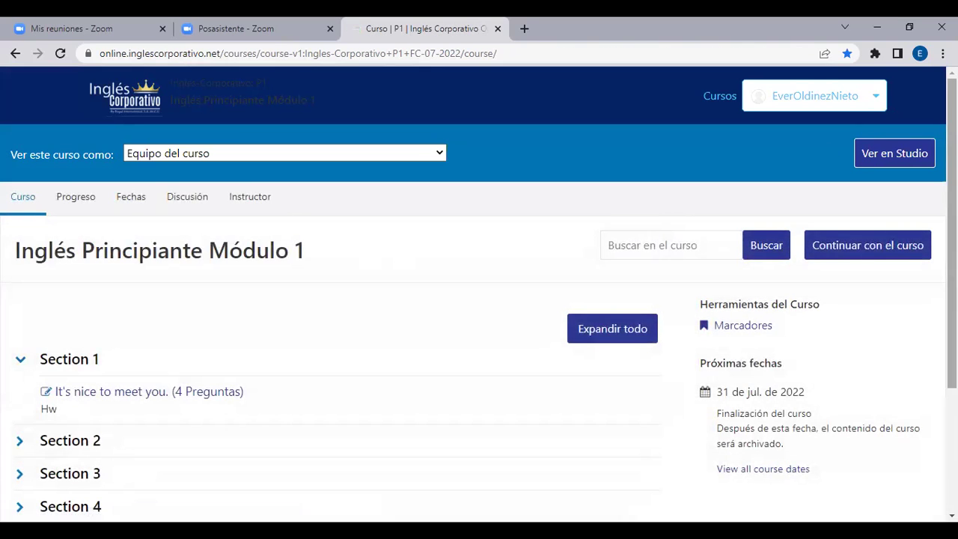
scroll(327, 247, "down", 2)
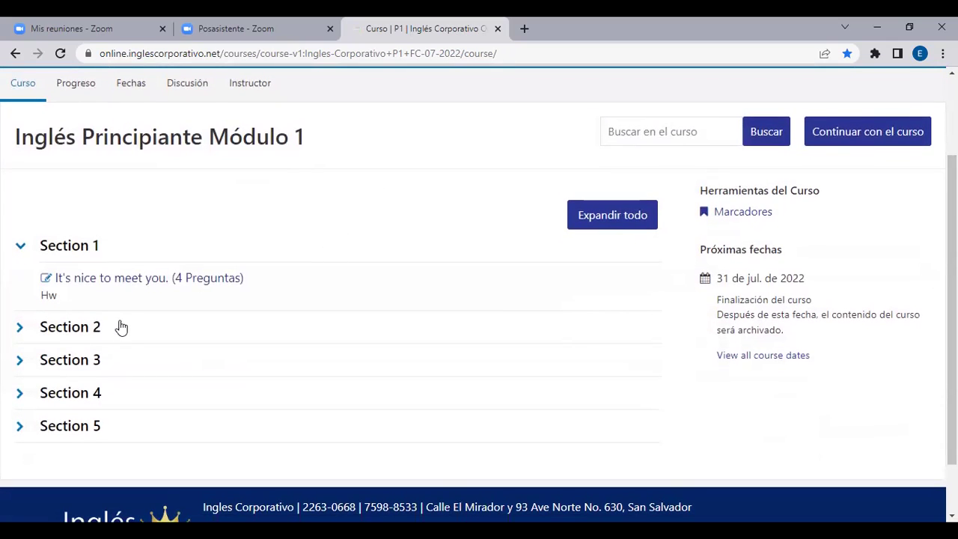
left_click(94, 327)
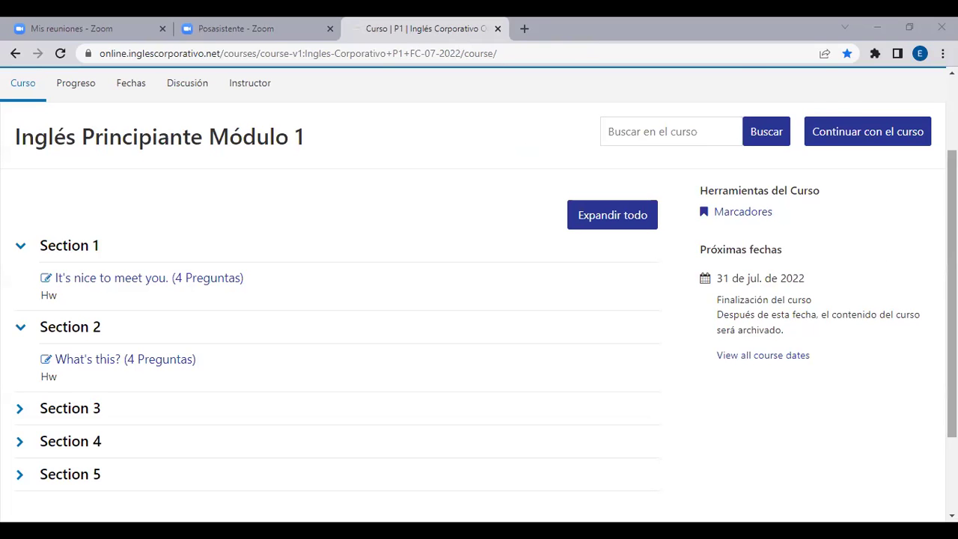
scroll(479, 292, "up", 1)
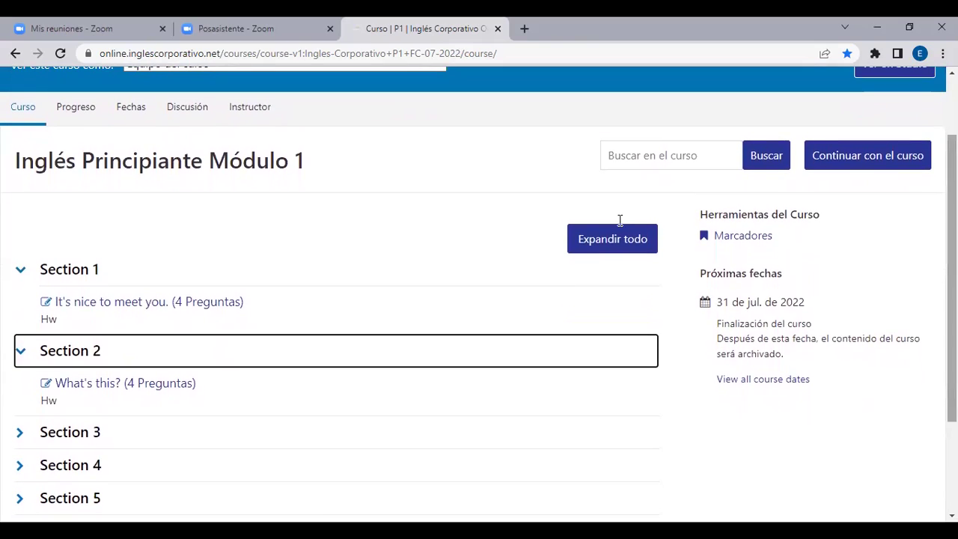
left_click(193, 301)
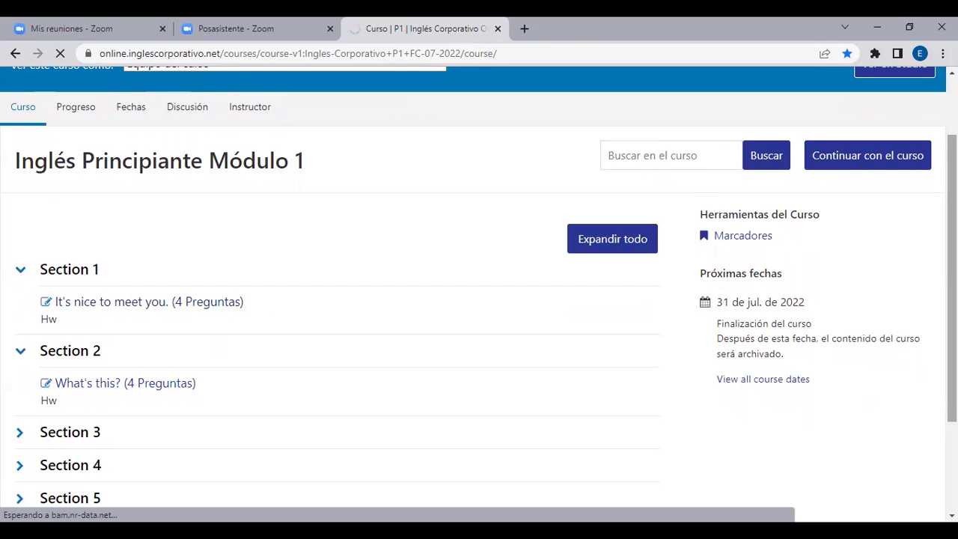
scroll(433, 193, "down", 1)
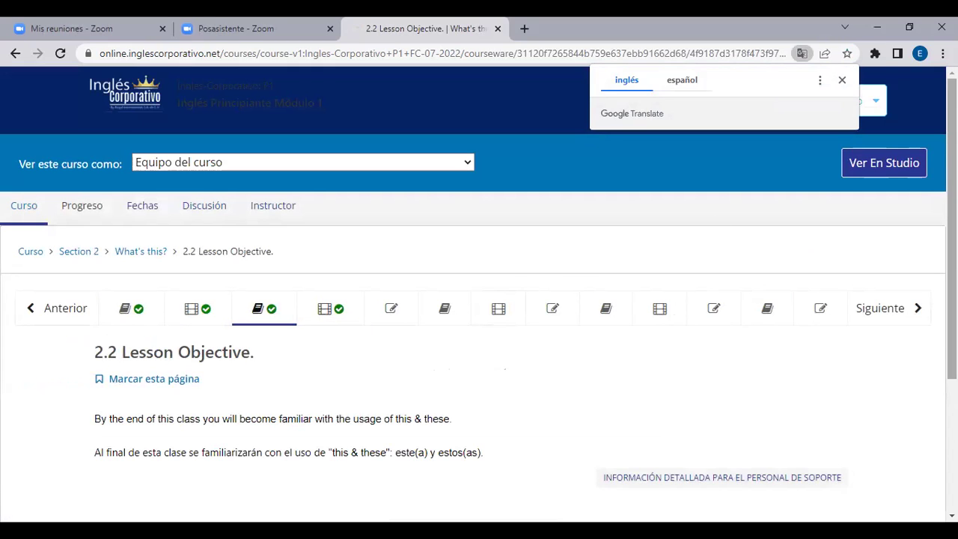
- Open the course progress page from the 2.2 Lesson Objective unit
scroll(479, 292, "down", 2)
scroll(479, 292, "up", 1)
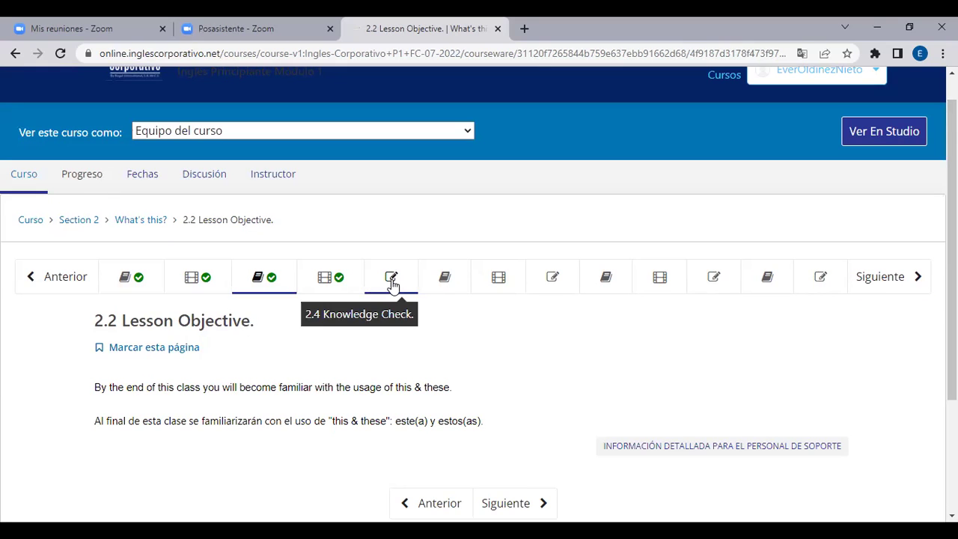
left_click(98, 182)
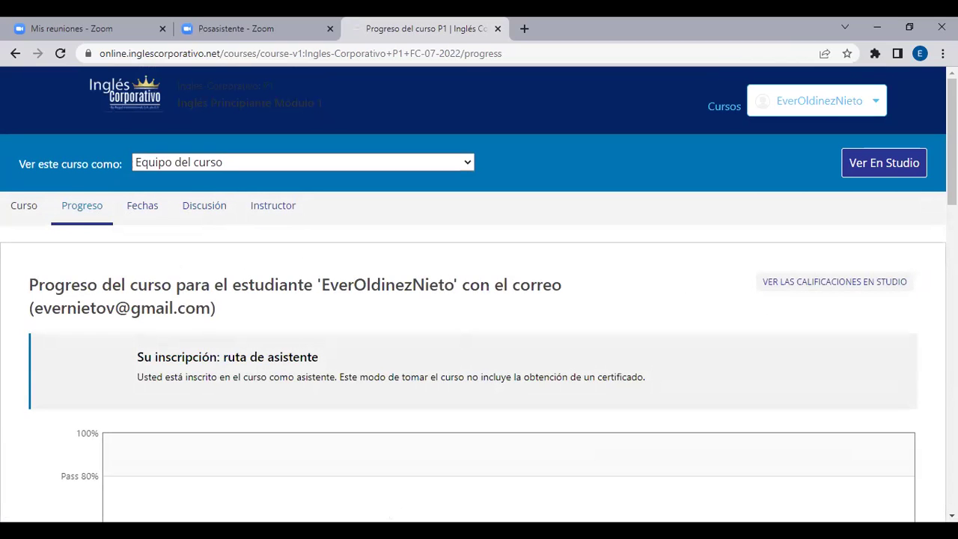
- Review the course progress chart, checking the HW 01 score detail, the homework average and the total against the pass threshold
scroll(479, 299, "down", 3)
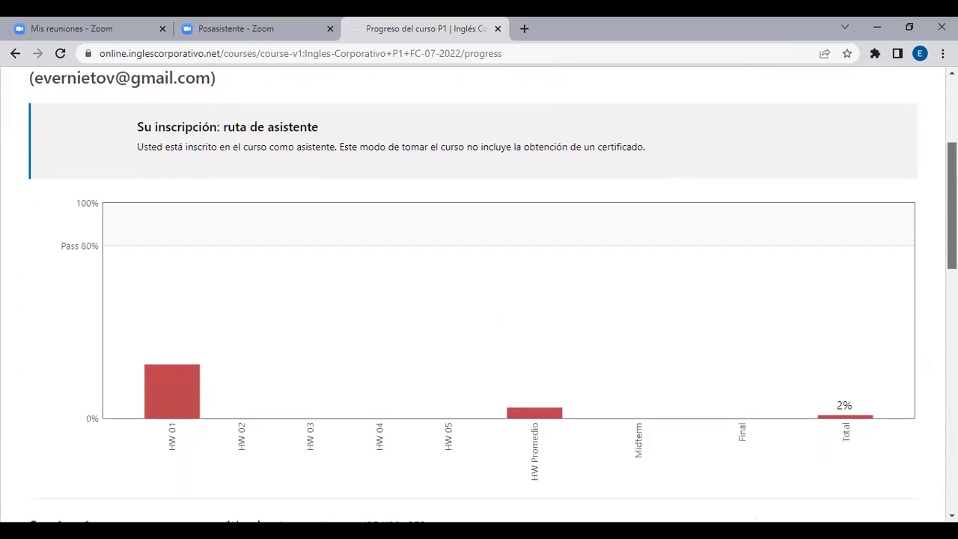
scroll(517, 270, "down", 1)
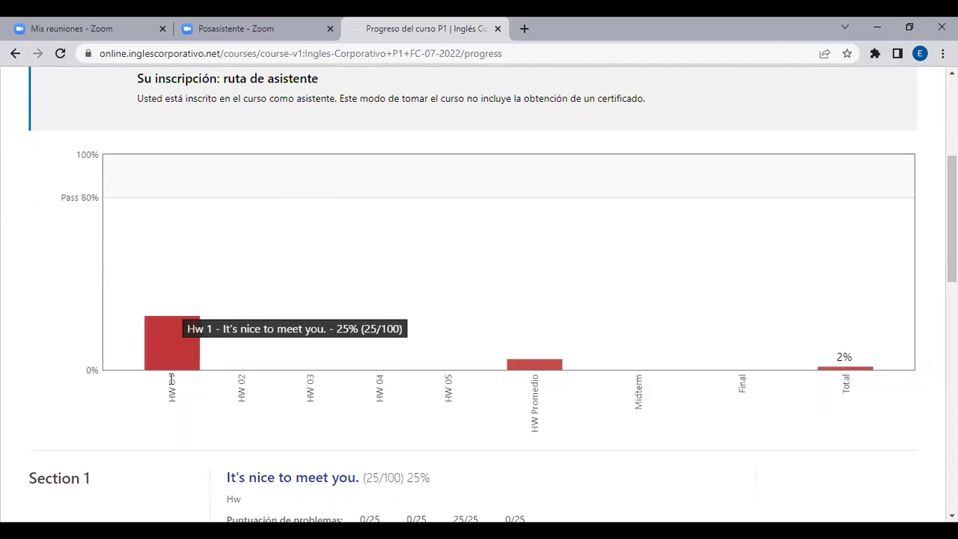
mouse_move(177, 358)
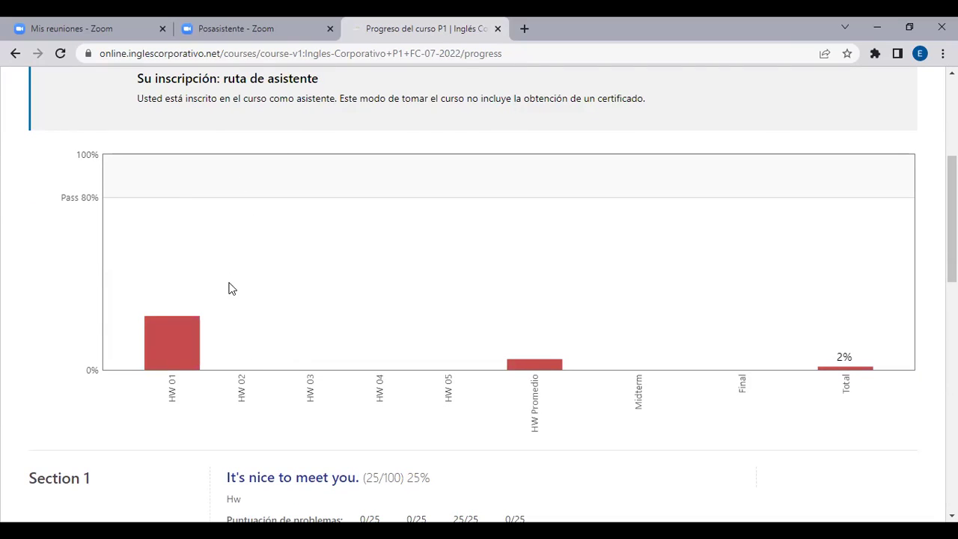
left_click_drag(952, 219, 952, 180)
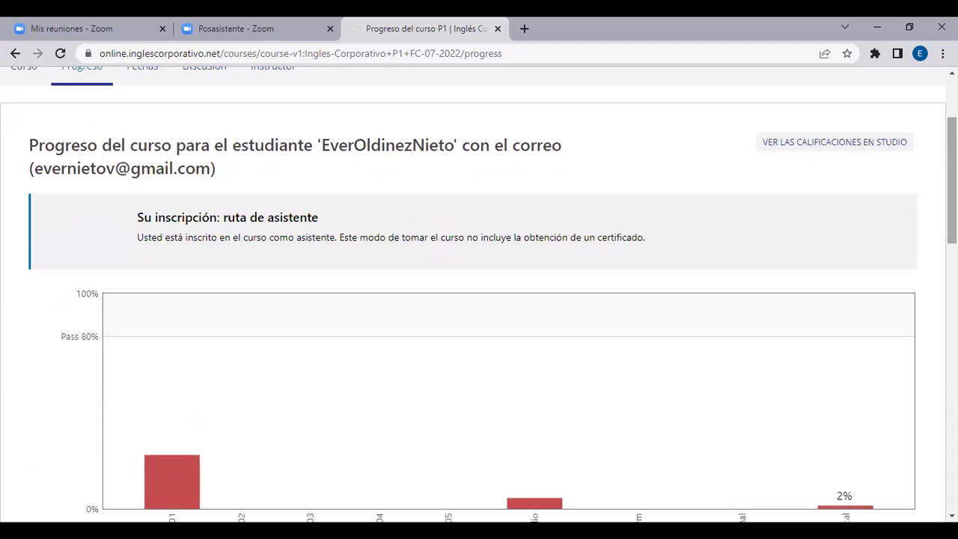
scroll(422, 238, "up", 2)
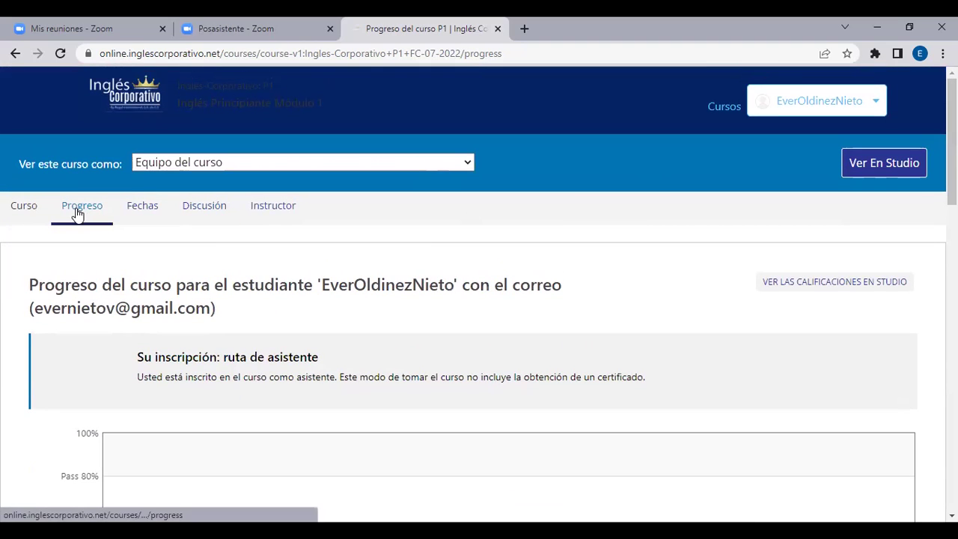
left_click_drag(953, 143, 952, 213)
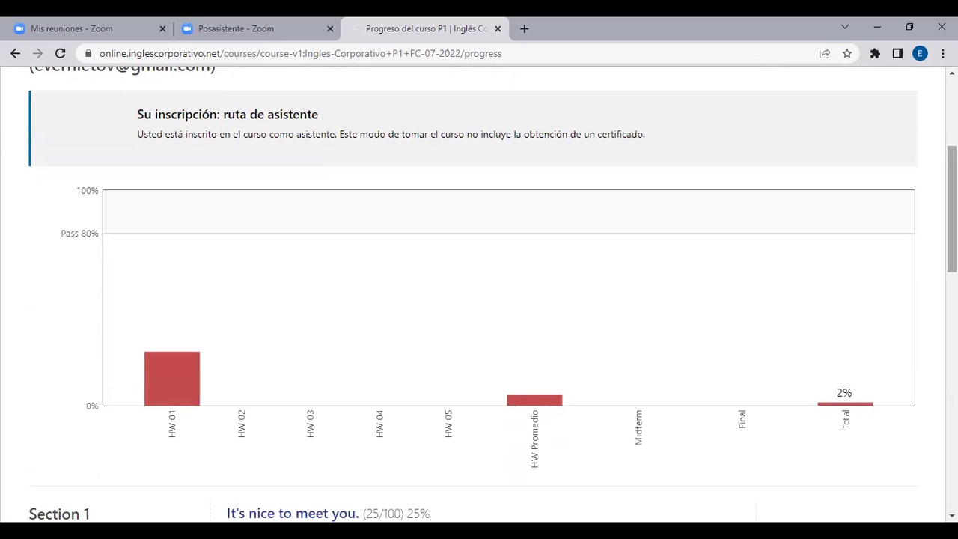
scroll(479, 299, "up", 3)
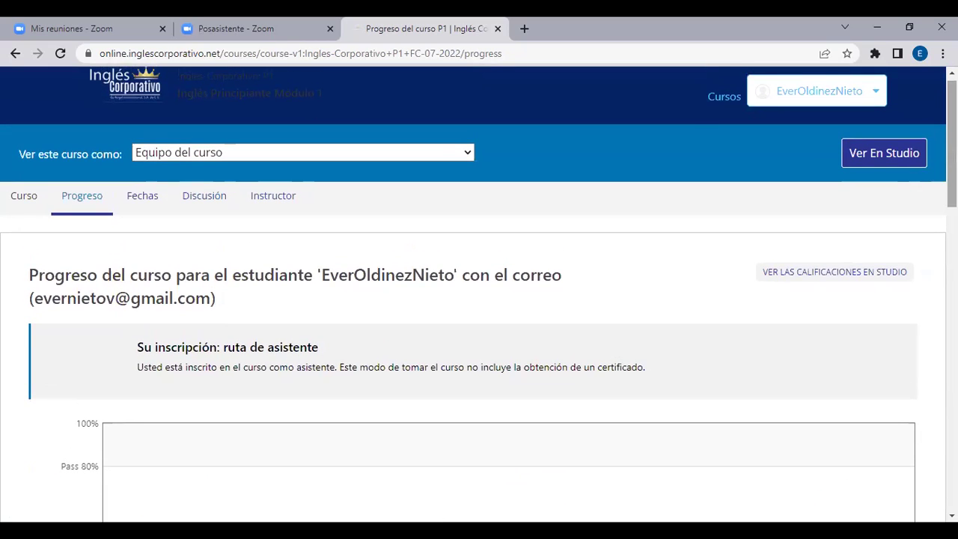